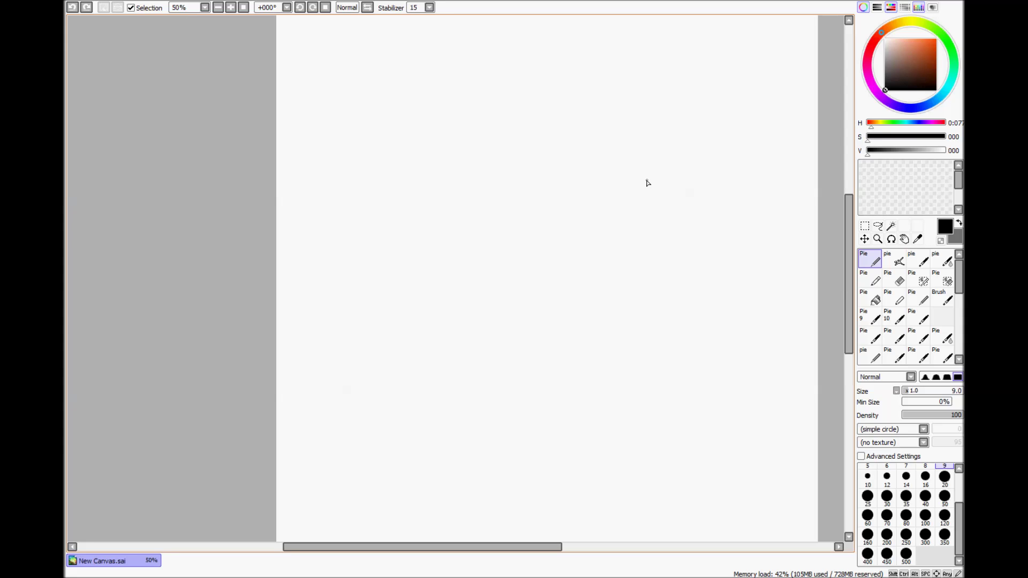
# Ink the head's curved top outline in black, then continue the line art at brush size 500.
pyautogui.moveTo(654, 188)
pyautogui.mouseDown()
pyautogui.moveTo(541, 172)
pyautogui.moveTo(444, 222)
pyautogui.mouseUp()
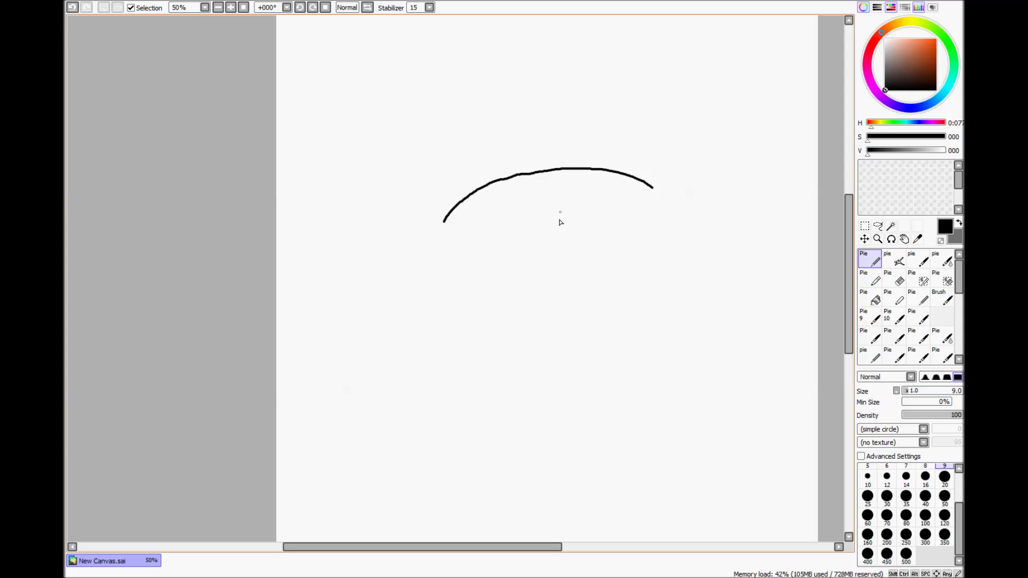
pyautogui.scroll(-1, 561, 223)
pyautogui.scroll(1, 562, 223)
pyautogui.scroll(1, 561, 223)
pyautogui.scroll(-1, 561, 223)
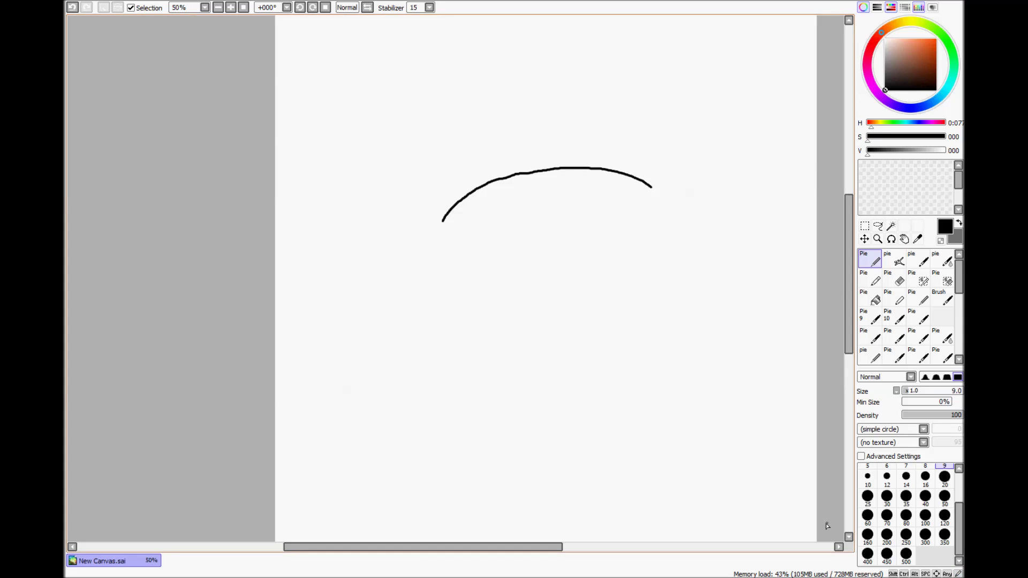
pyautogui.click(906, 555)
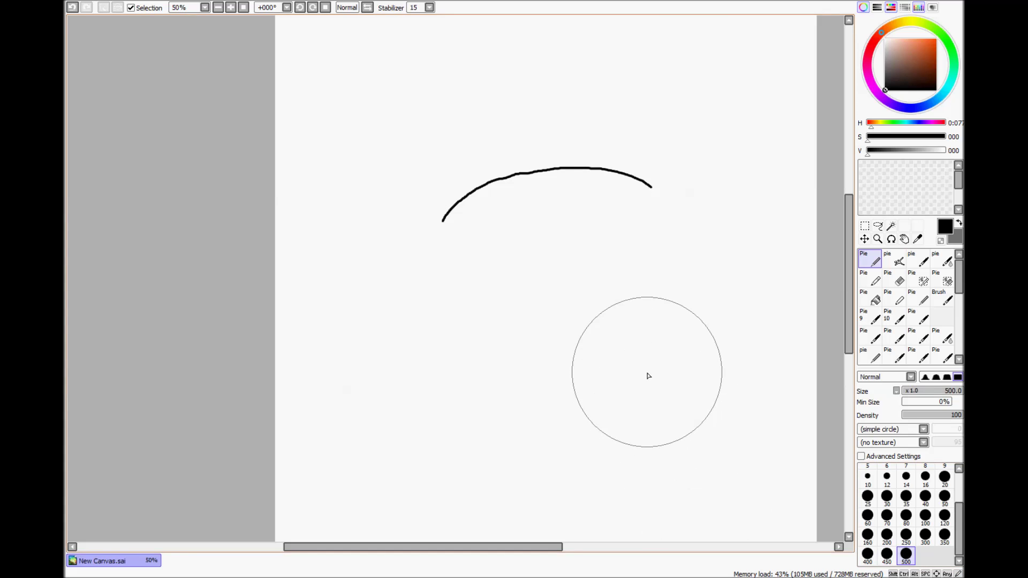
pyautogui.moveTo(434, 121); pyautogui.dragTo(424, 113)
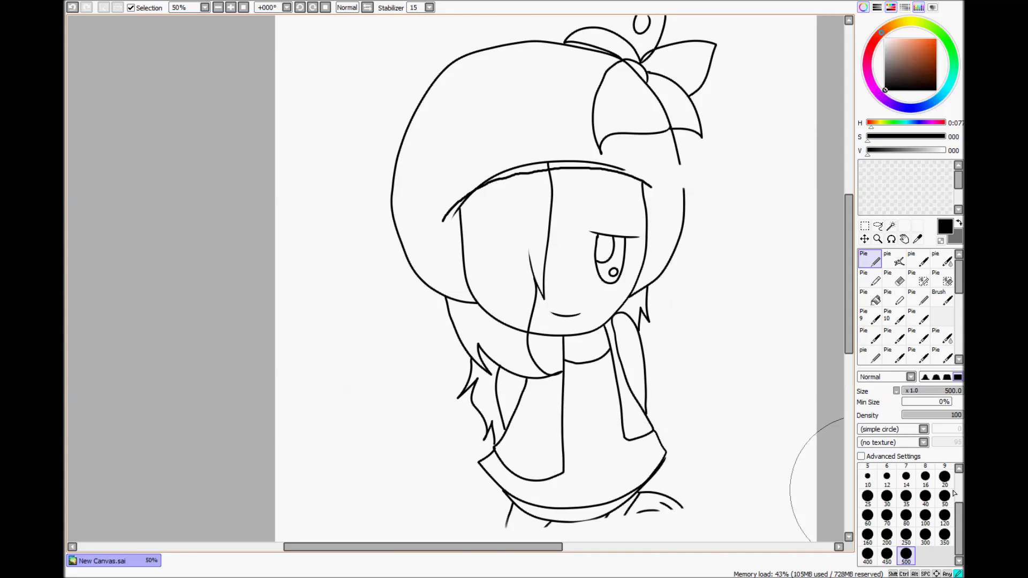
pyautogui.scroll(-1, 494, 386)
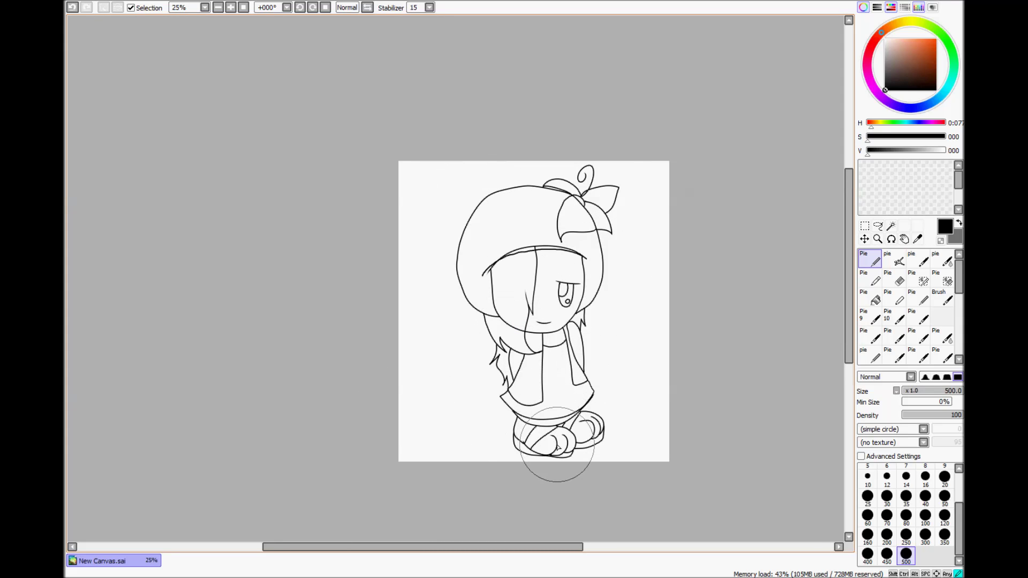
pyautogui.scroll(1, 547, 402)
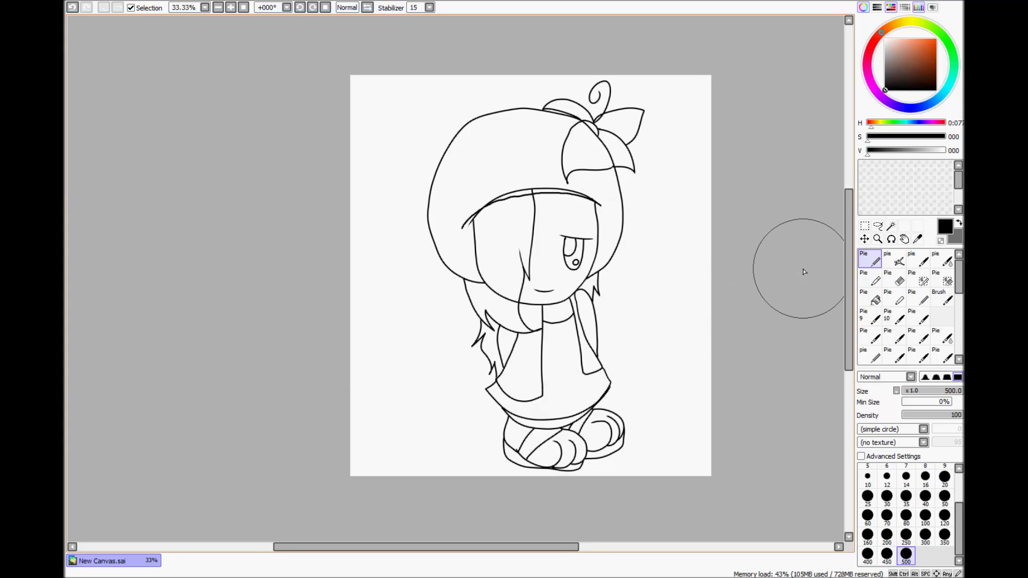